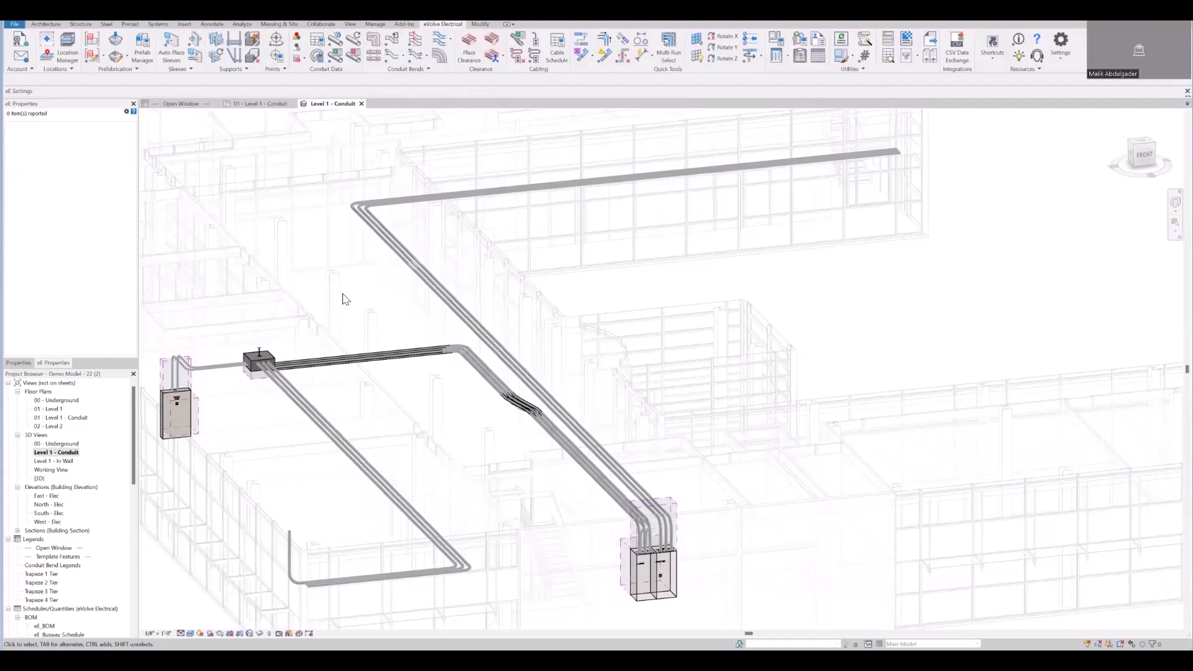
Step: Open the project hanger placement settings and load the 8' Spacing profile (8' spacing, 1' end distance)
click(246, 70)
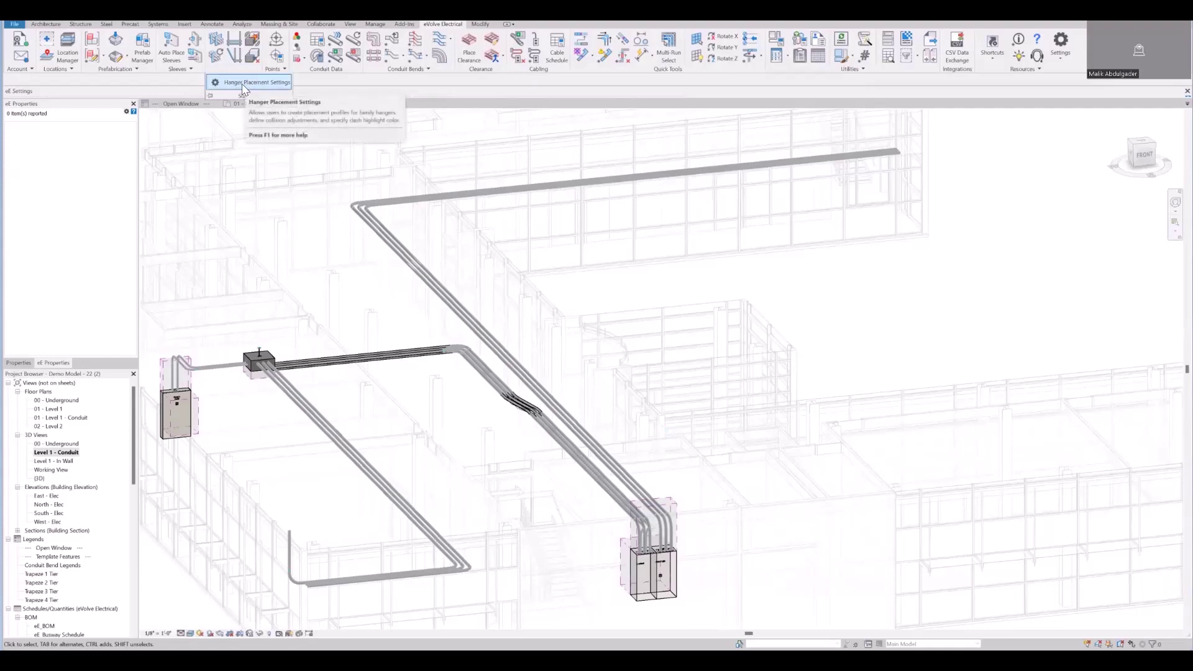
click(243, 86)
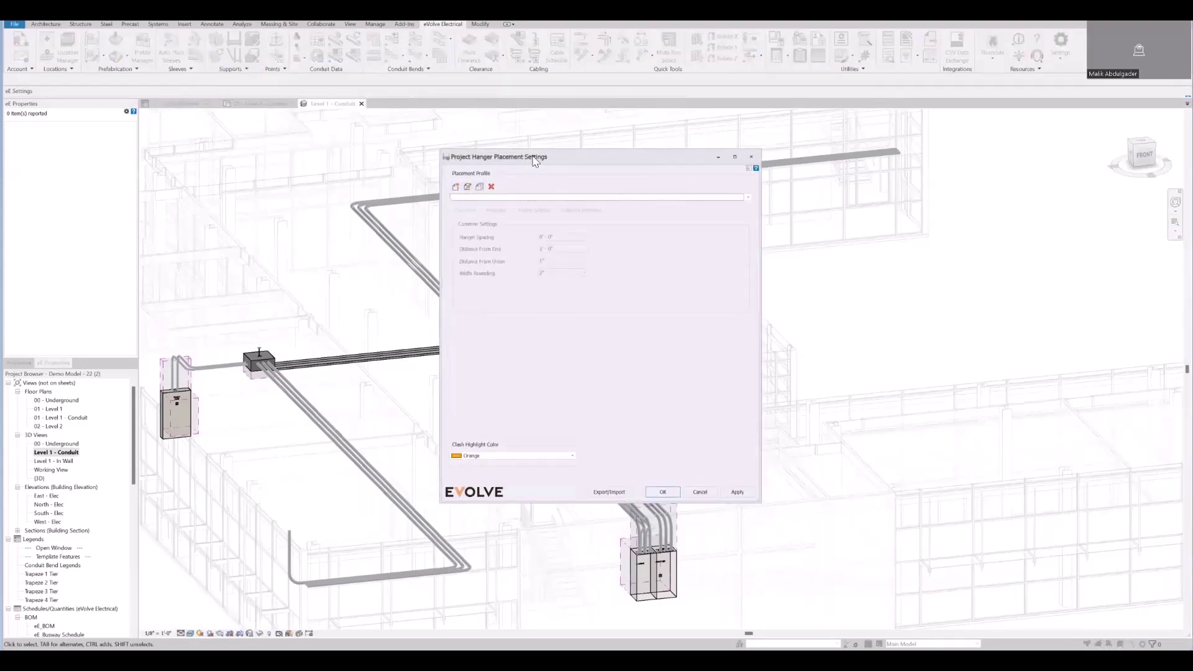
drag(536, 160, 534, 157)
click(557, 194)
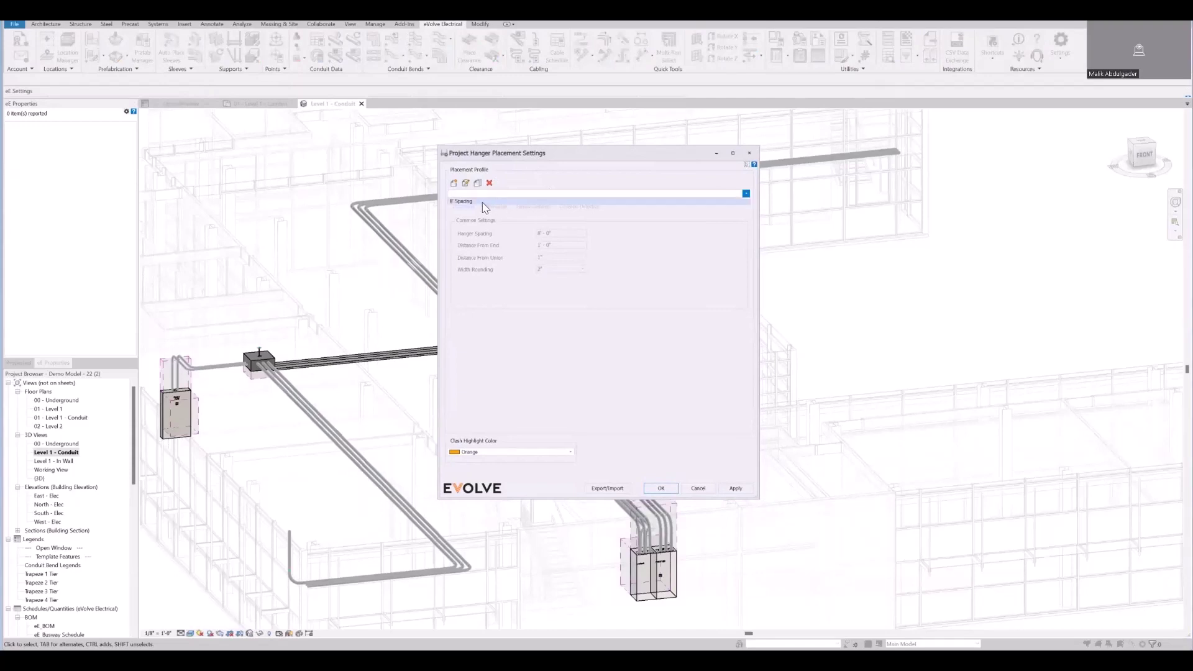
click(467, 202)
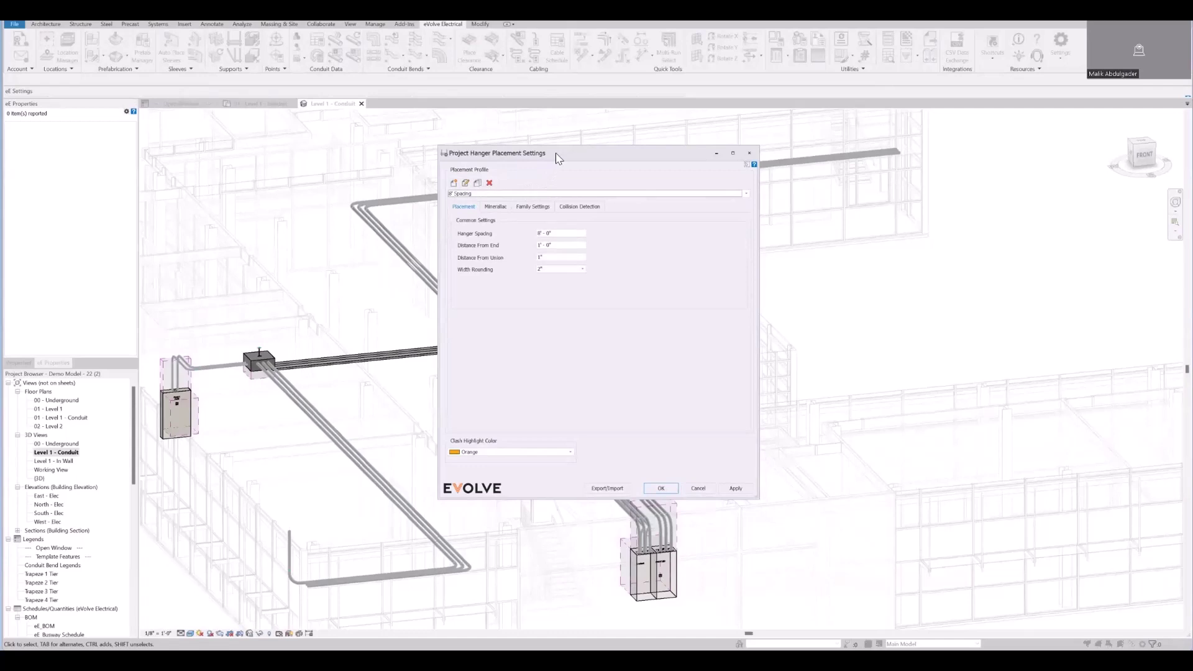
drag(562, 158, 590, 163)
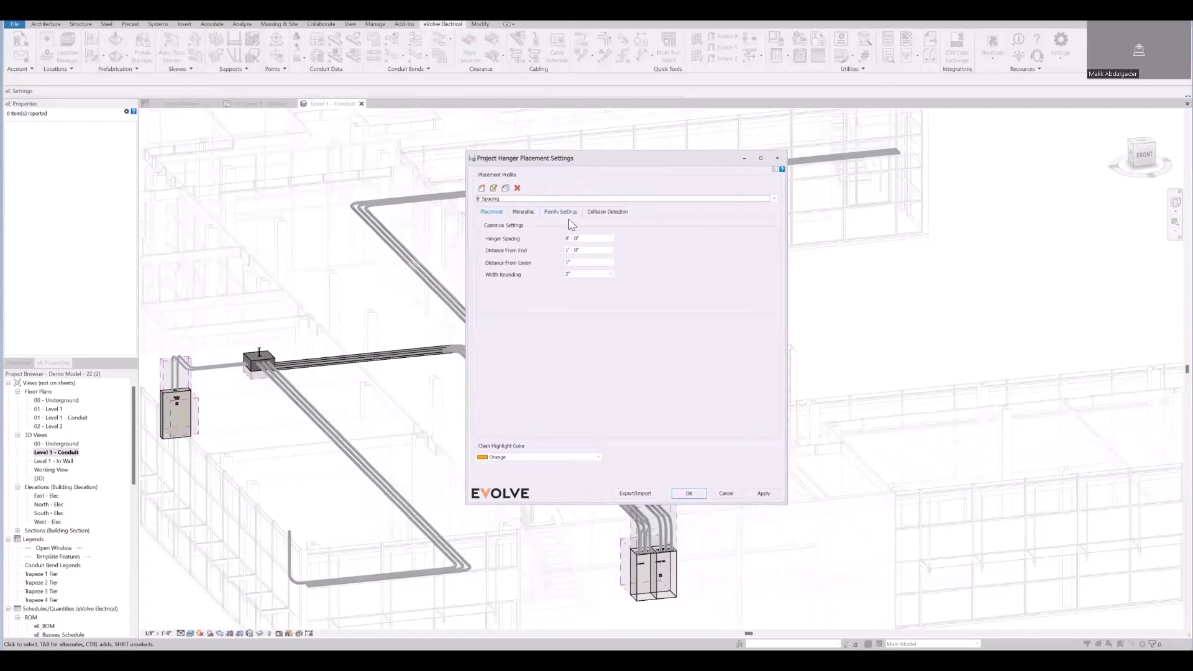
Step: Review the Mineralac hanger options and strut and rod Family Settings, trying a minimum-width center rod
click(527, 213)
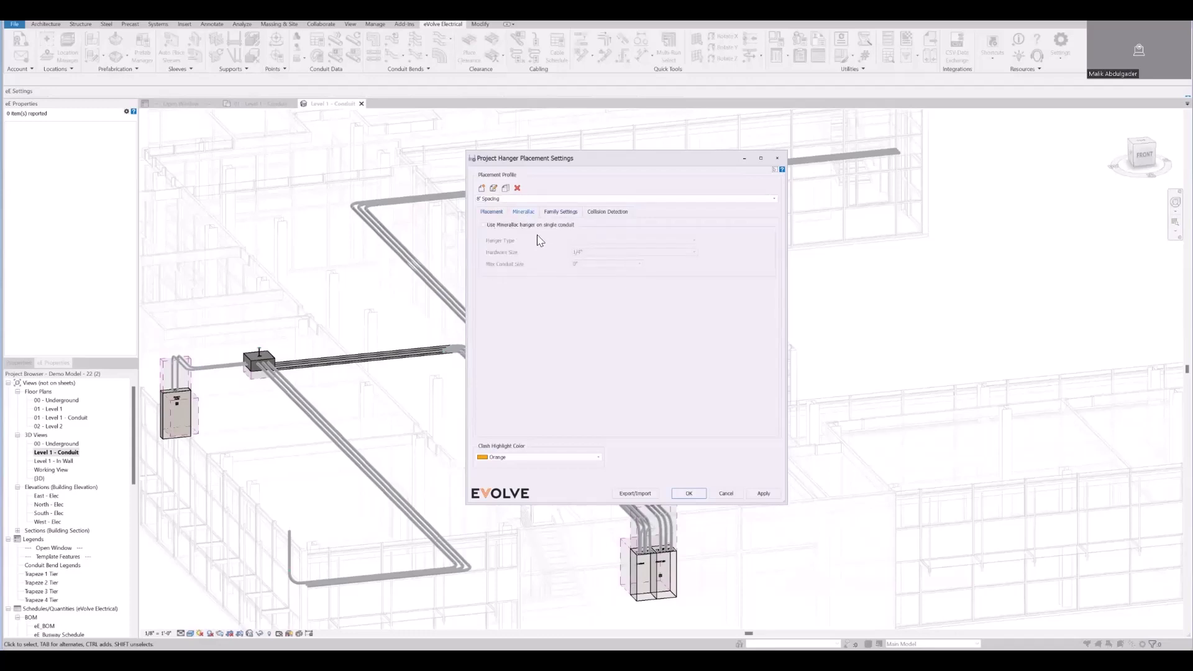
click(562, 213)
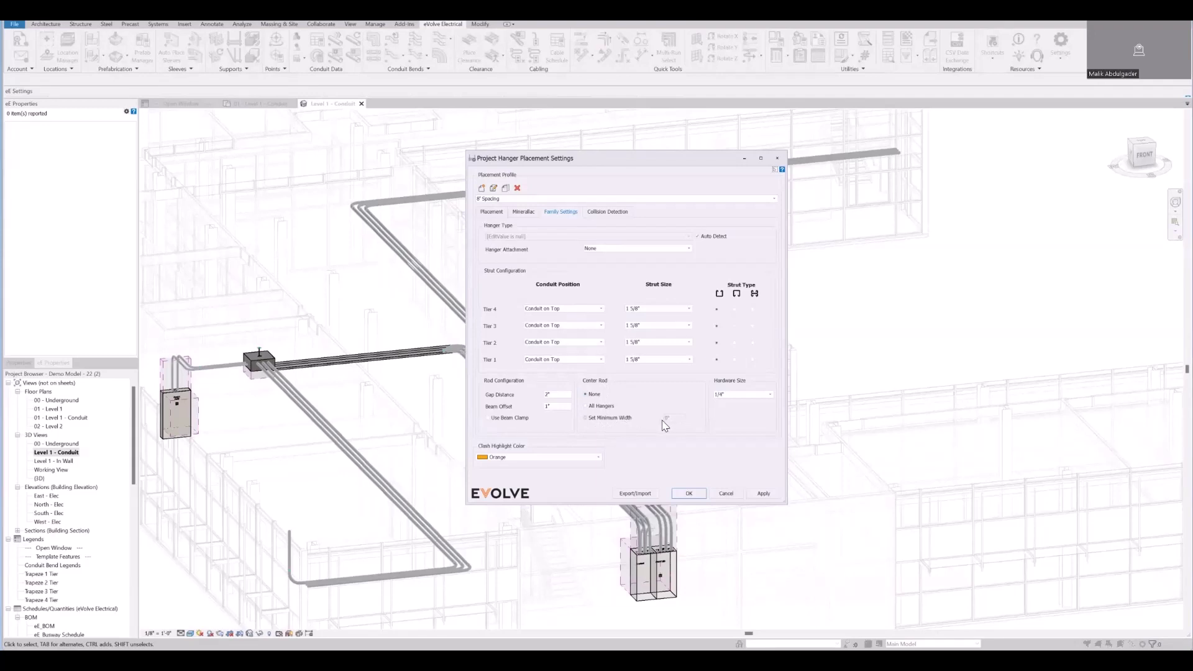
click(587, 420)
Step: Reset the center rod to None, keep Orange clash highlighting, review collision detection, and confirm the settings
click(588, 396)
click(577, 460)
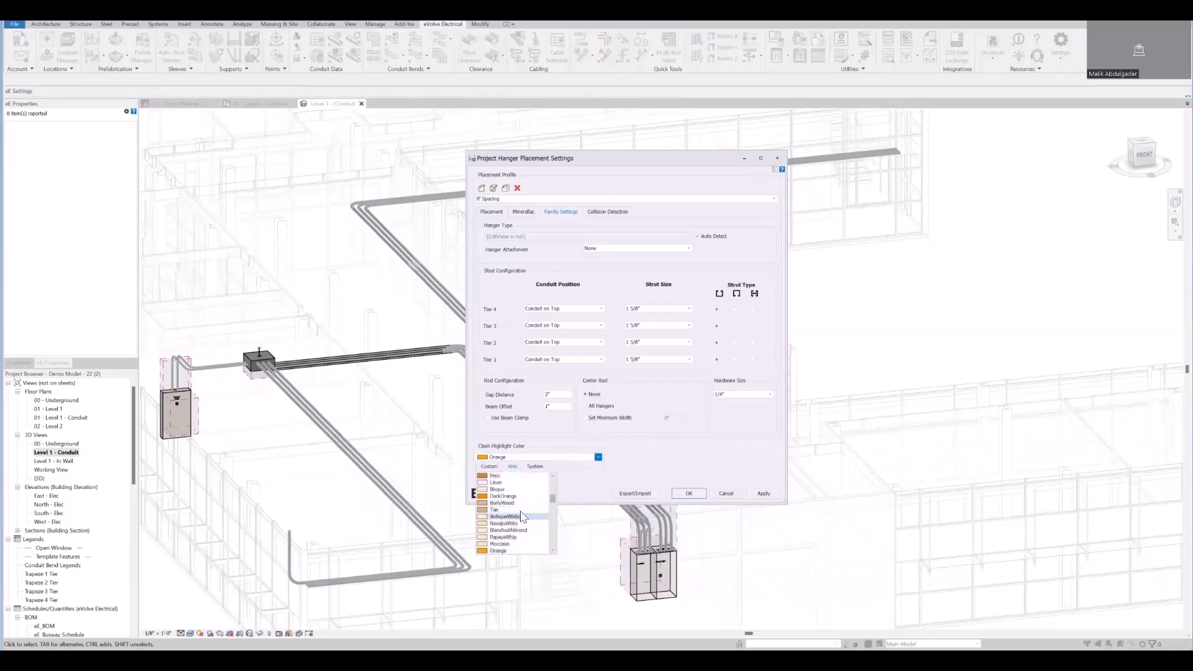
click(580, 485)
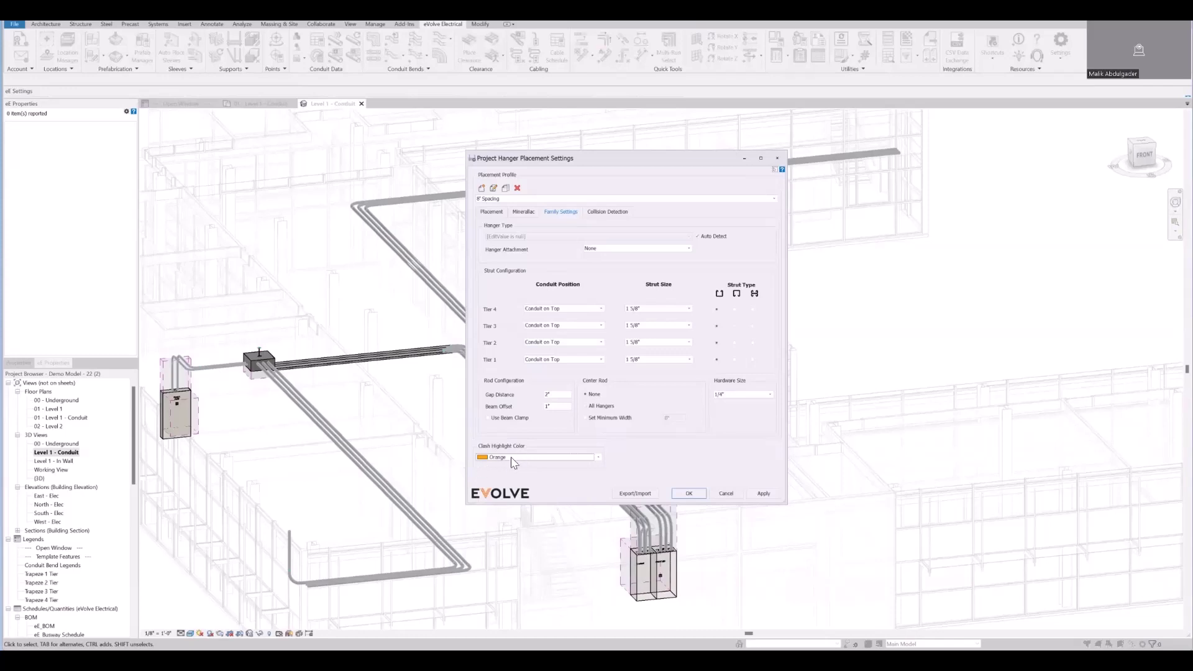
click(625, 212)
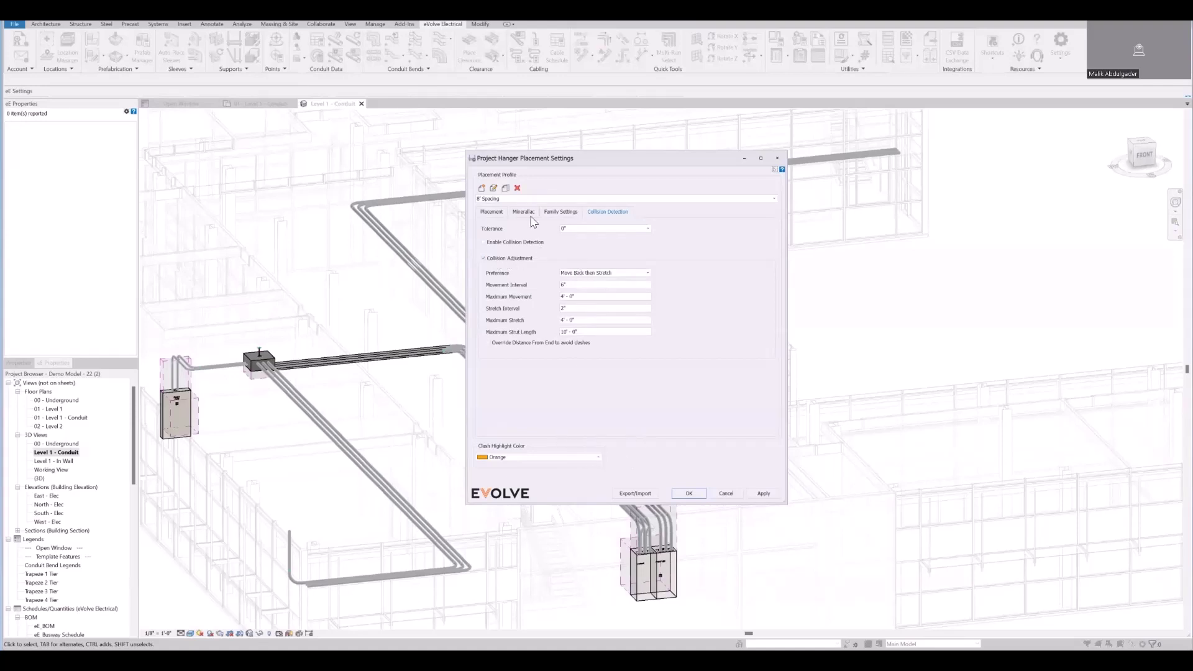
click(502, 215)
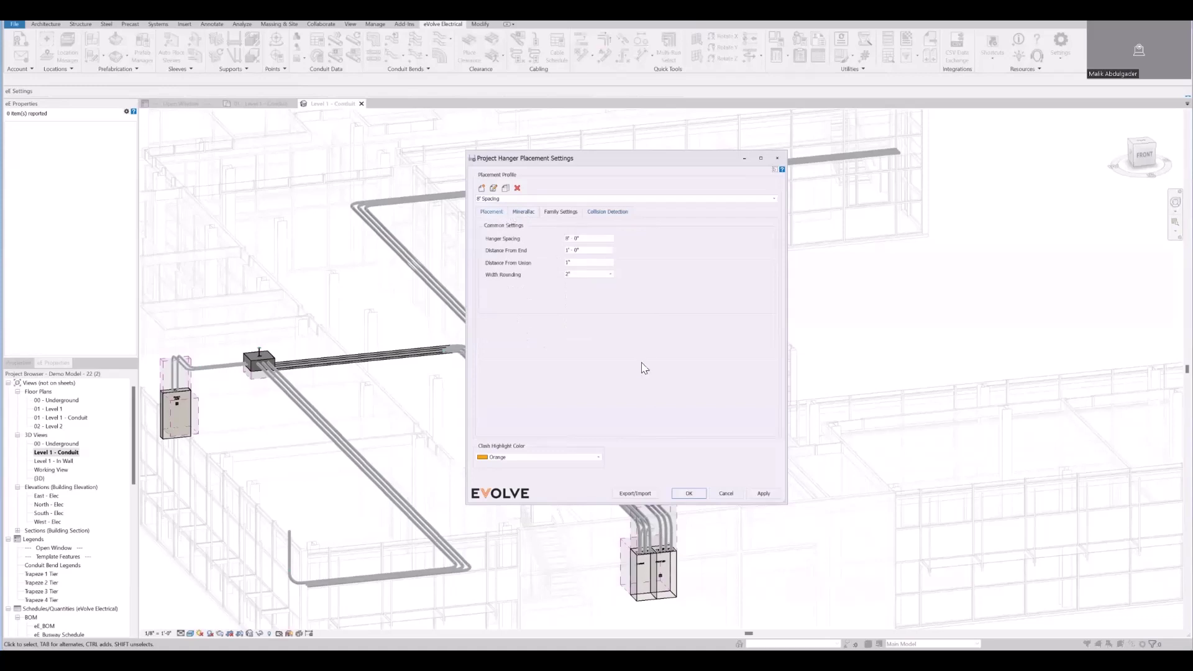
click(704, 496)
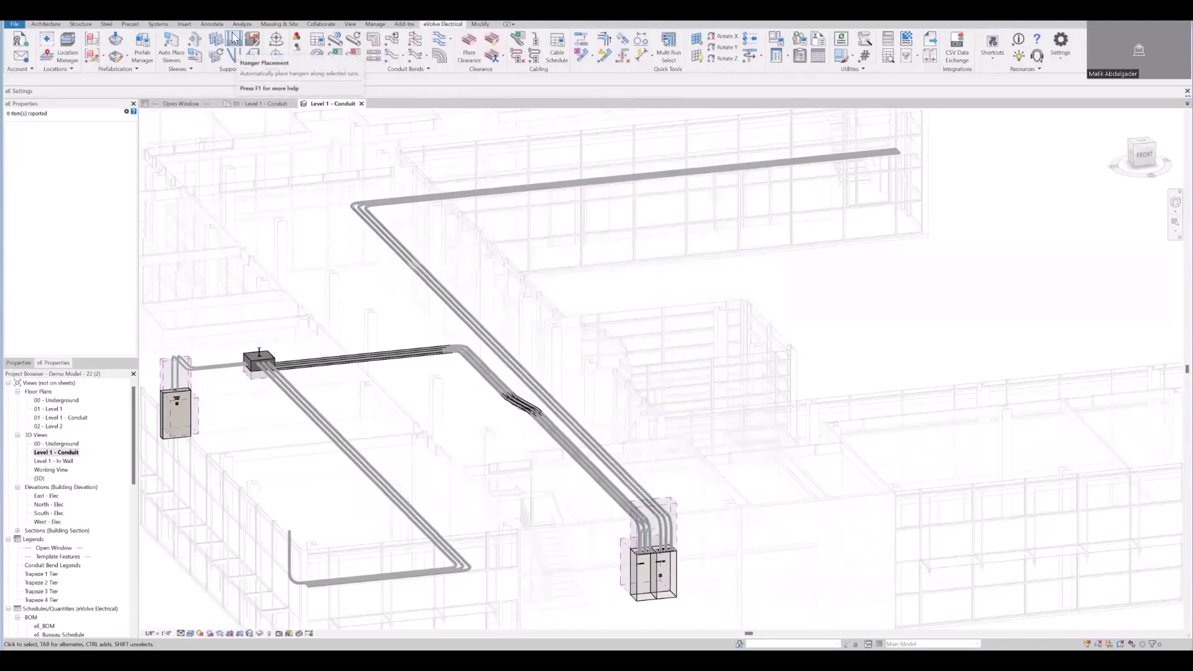
Step: Start Hanger Placement using the 8' Spacing profile in Entire Path mode
click(236, 49)
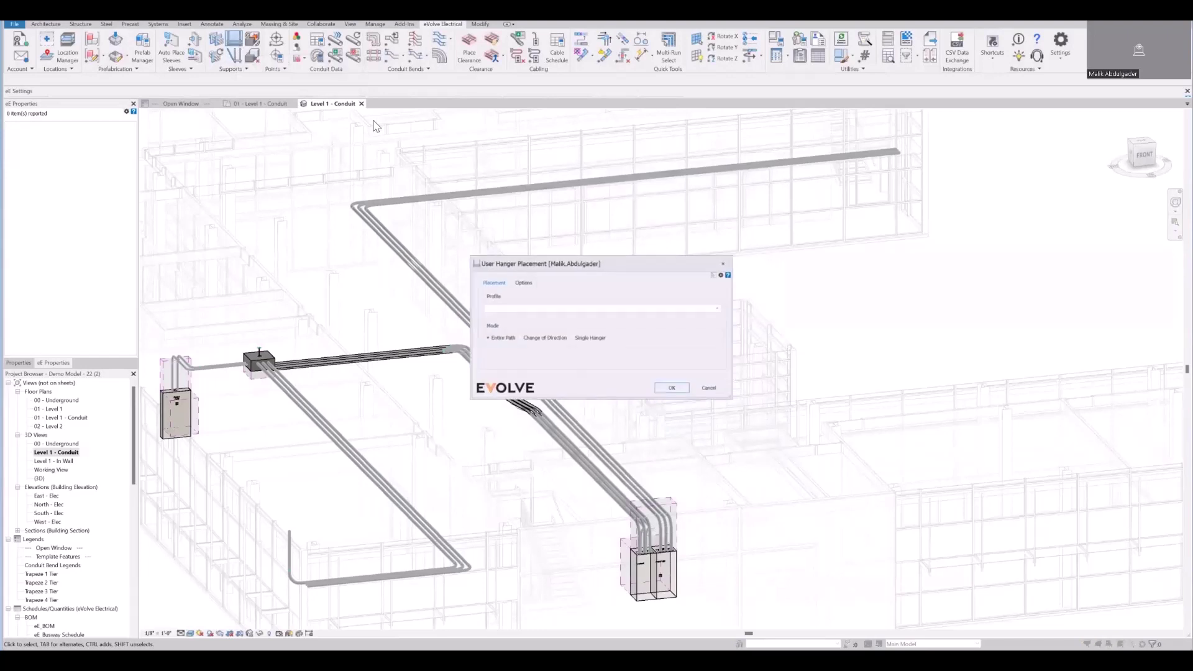
drag(539, 263, 541, 210)
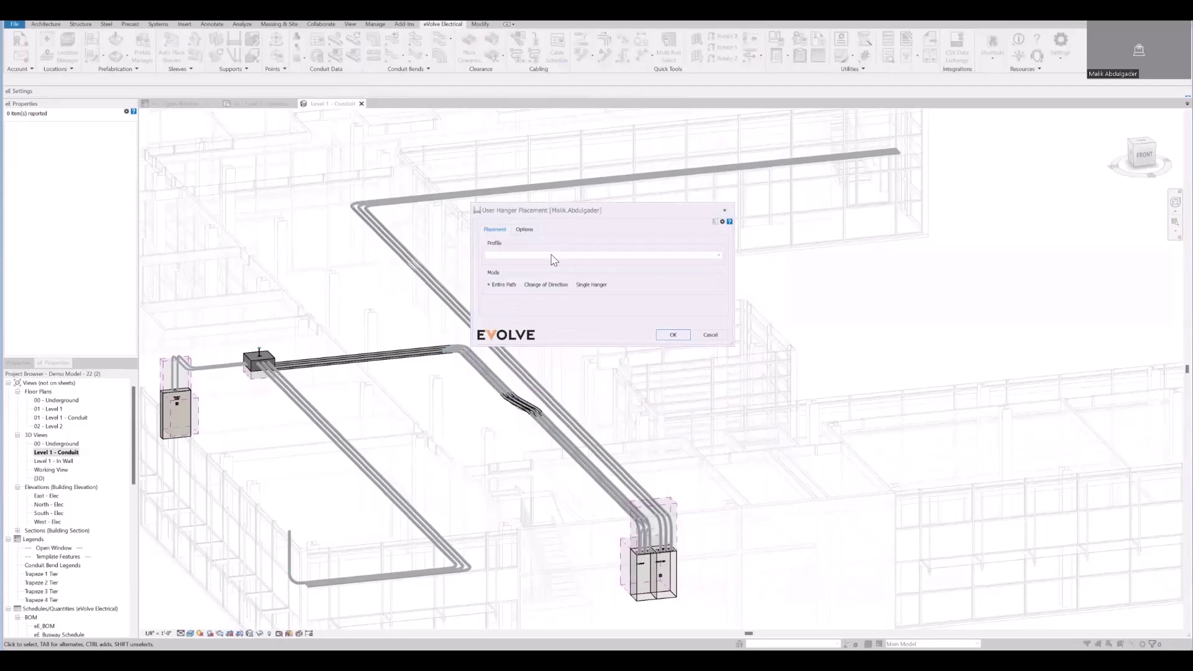
click(528, 255)
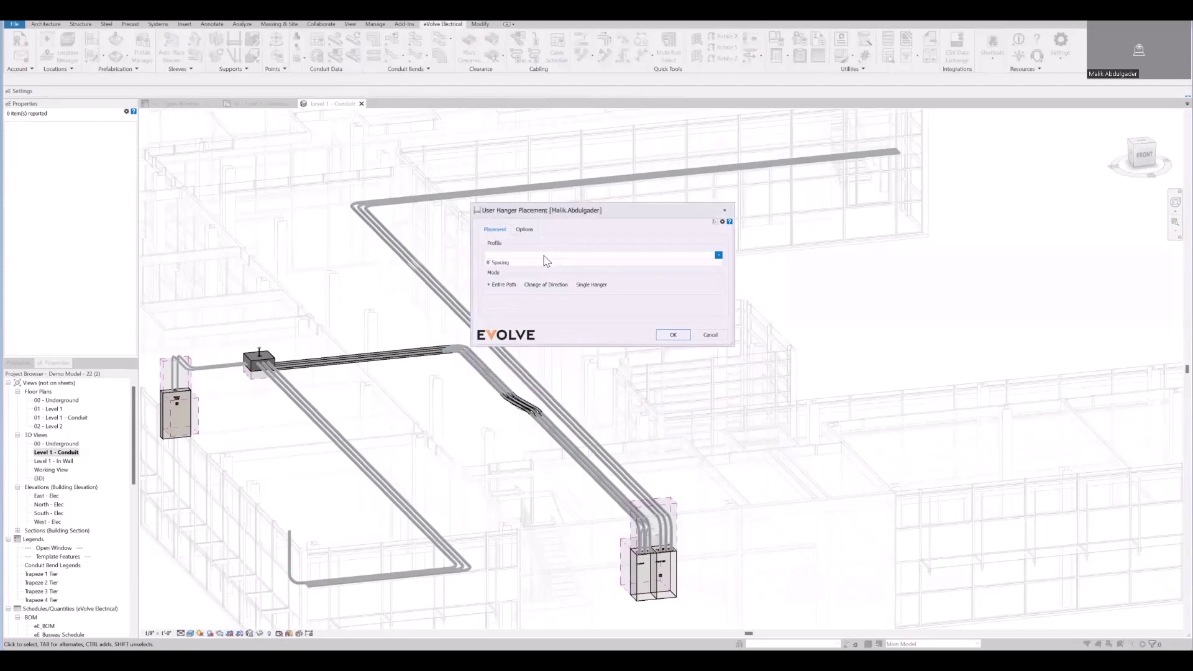
click(512, 265)
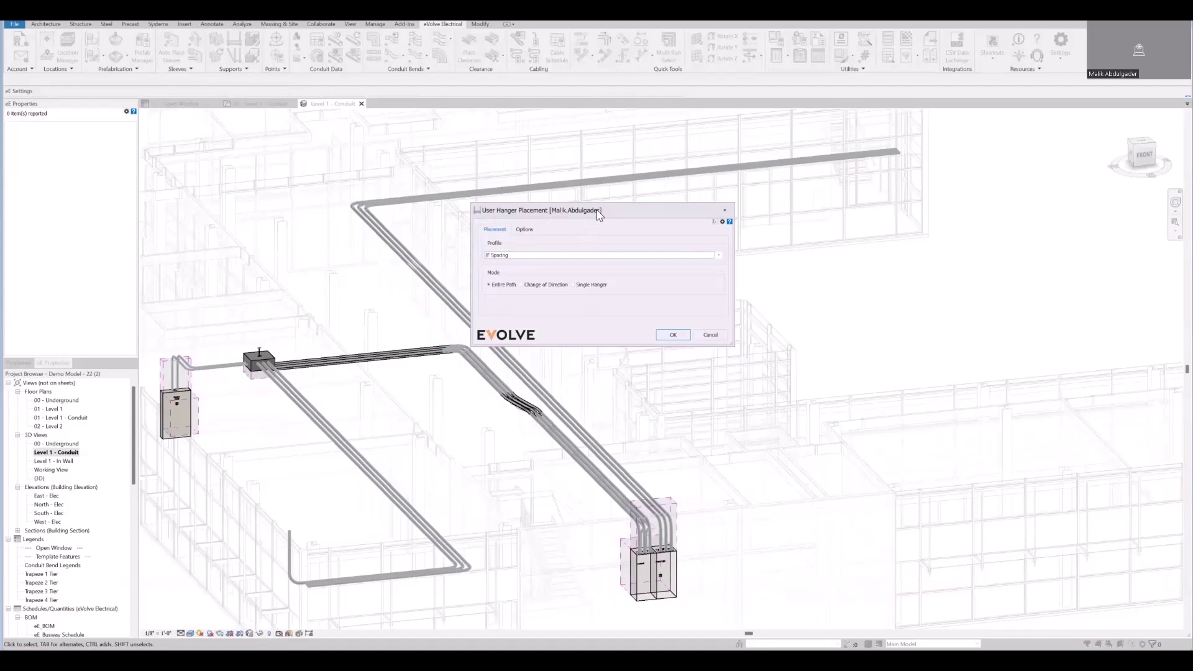
drag(601, 210, 614, 187)
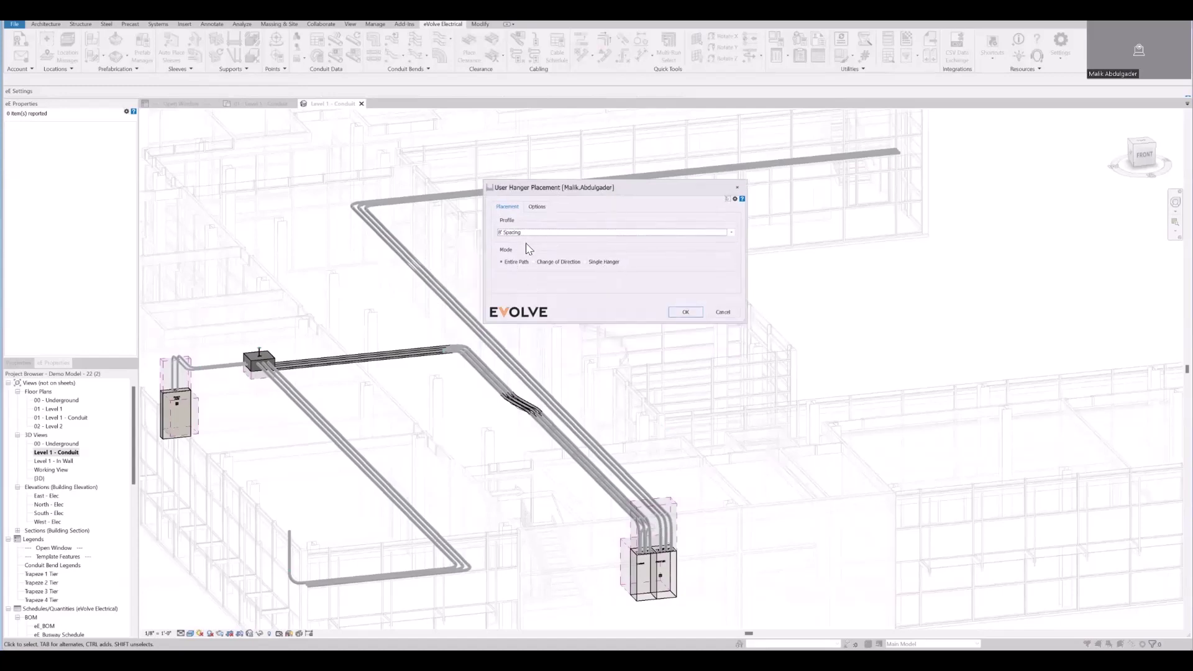
Step: Pick the diagonal parallel conduit run and its traverse direction to auto-place trapeze hangers with rods
click(684, 313)
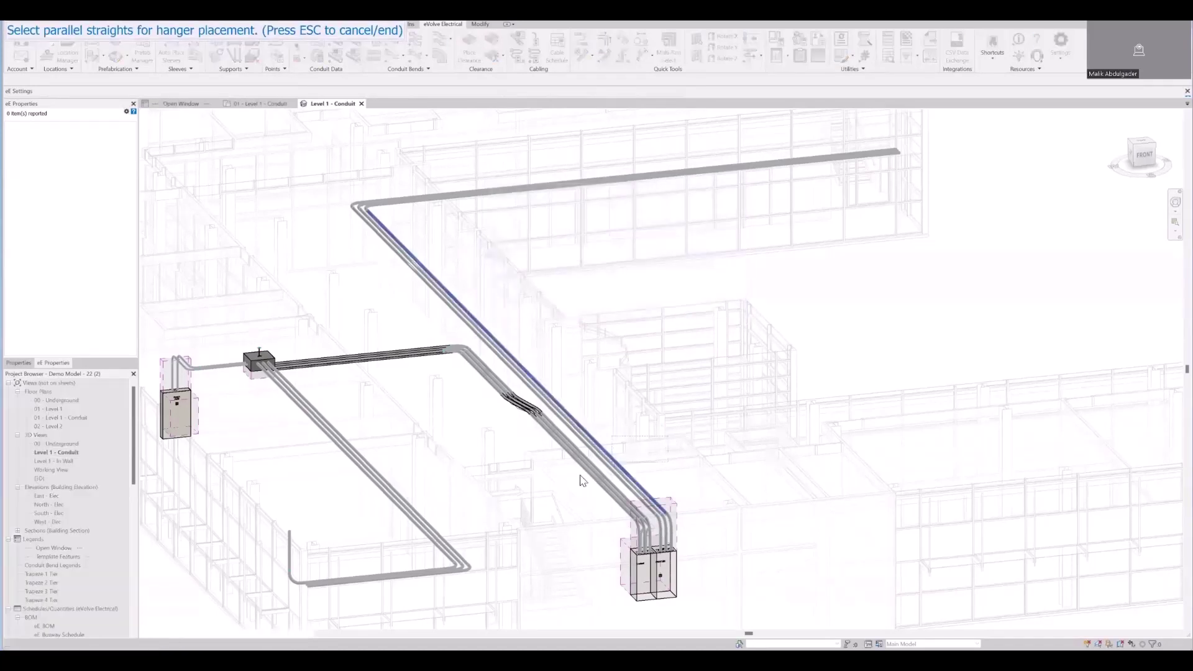
click(606, 475)
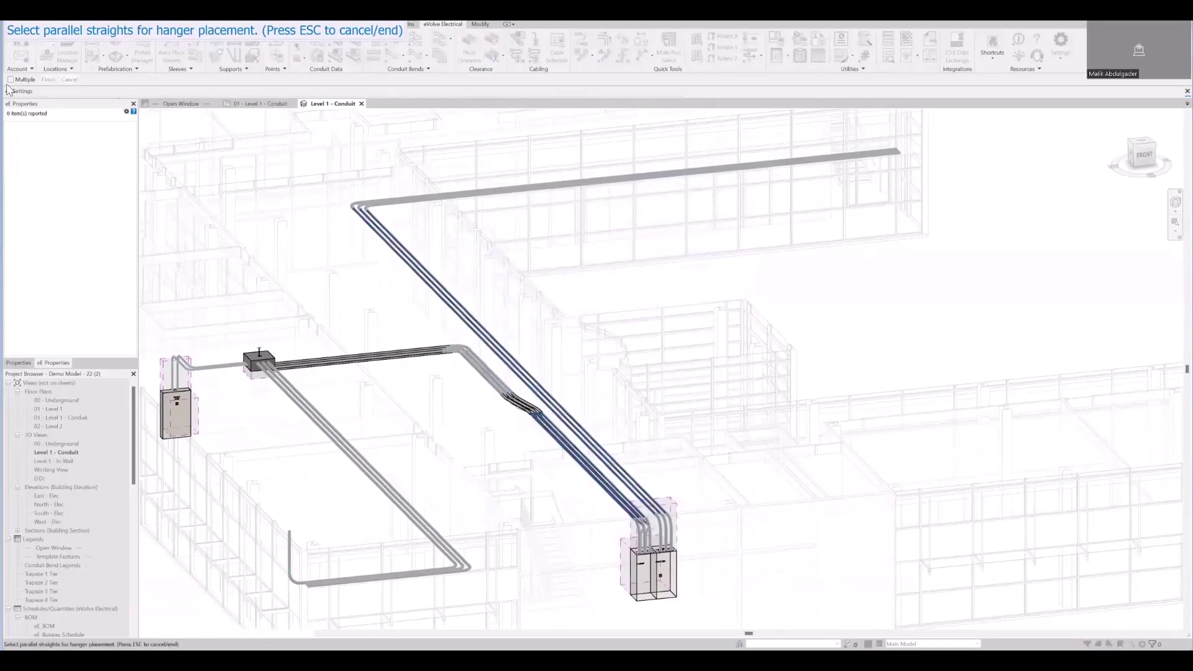
key(Escape)
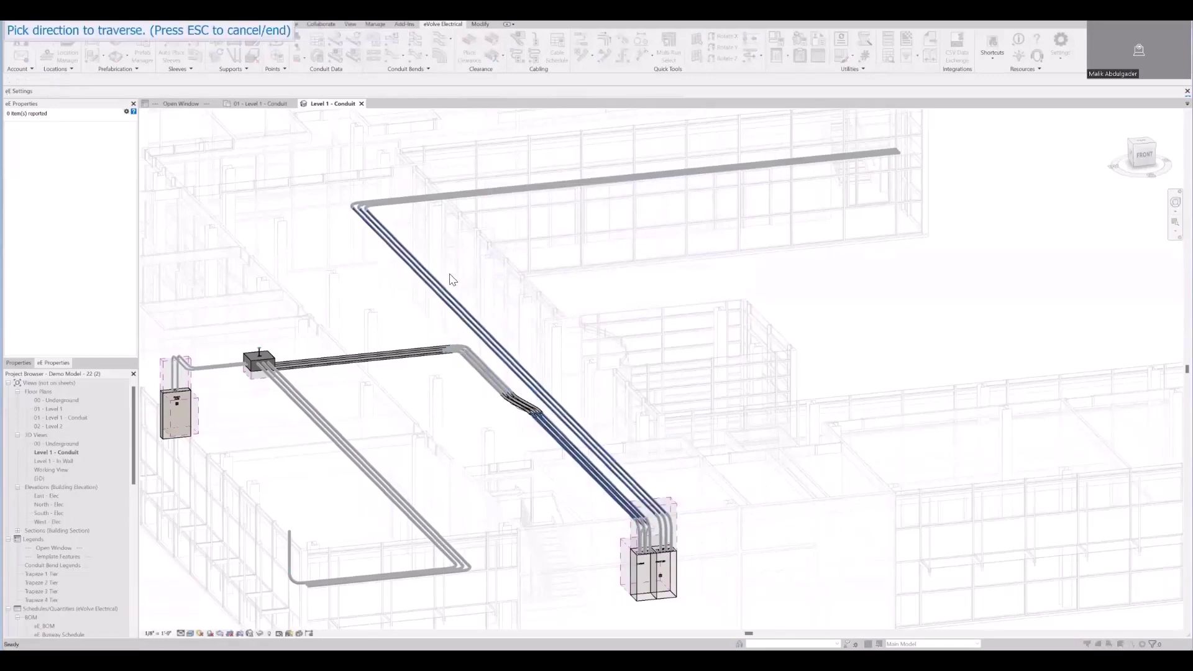
click(453, 275)
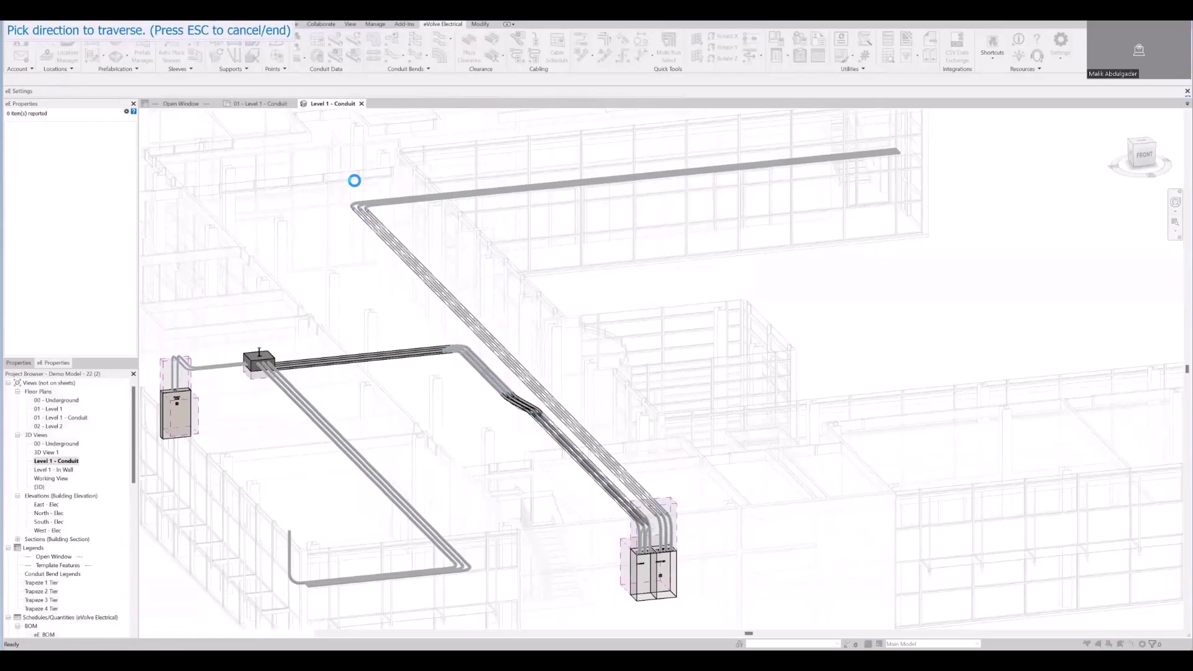
key(Escape)
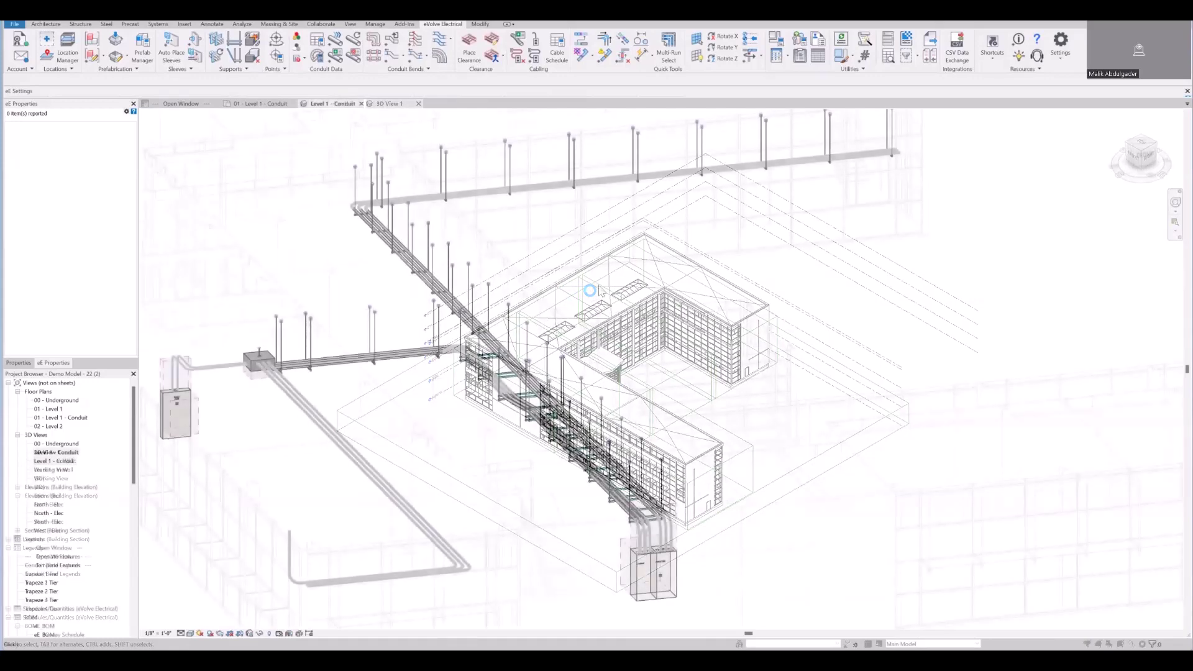
Step: Dismiss the save reminder and PowerShell error, then zoom and pan along the run to inspect the trapezes
key(Escape)
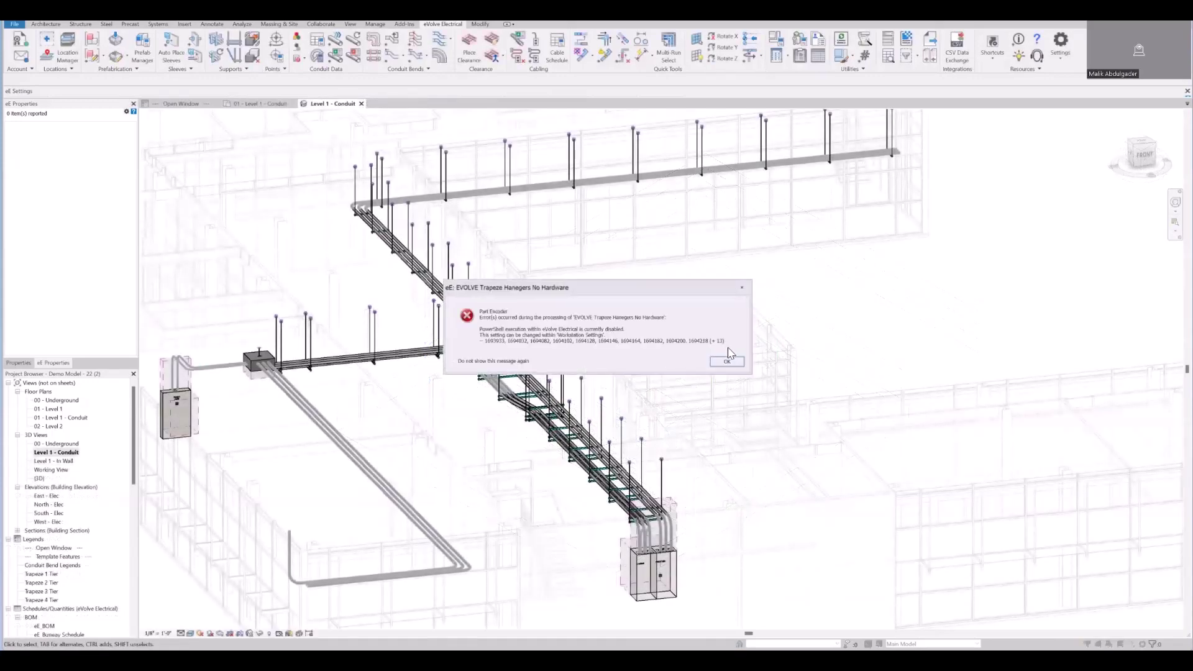
click(725, 362)
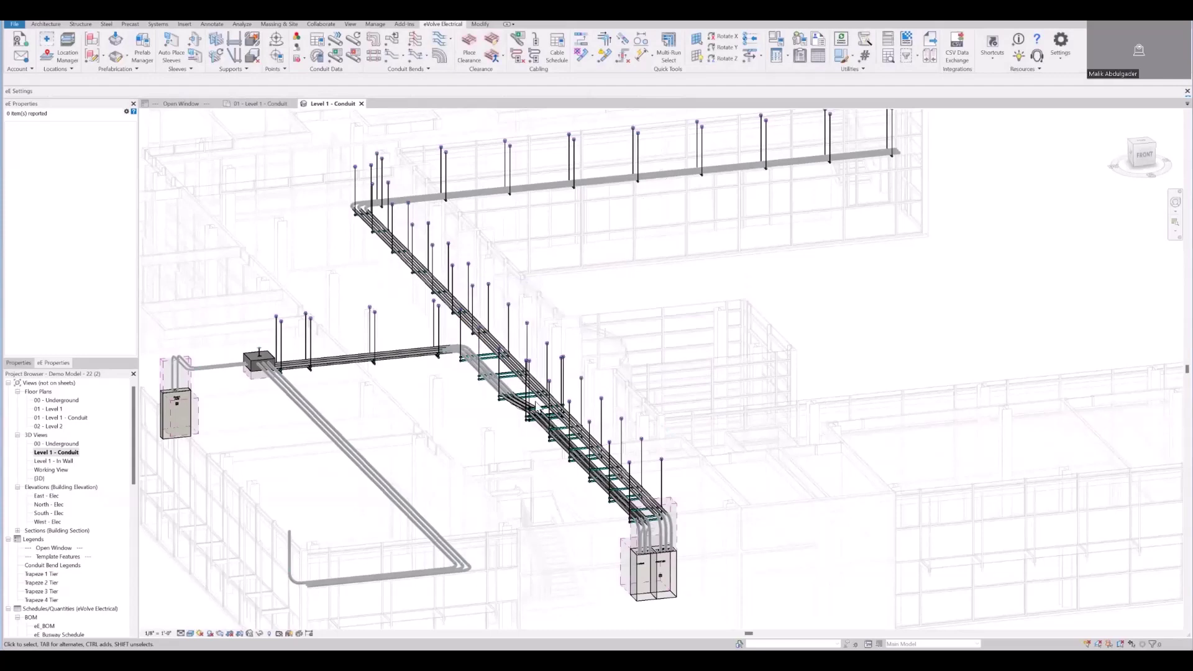
scroll(553, 433, up, 2)
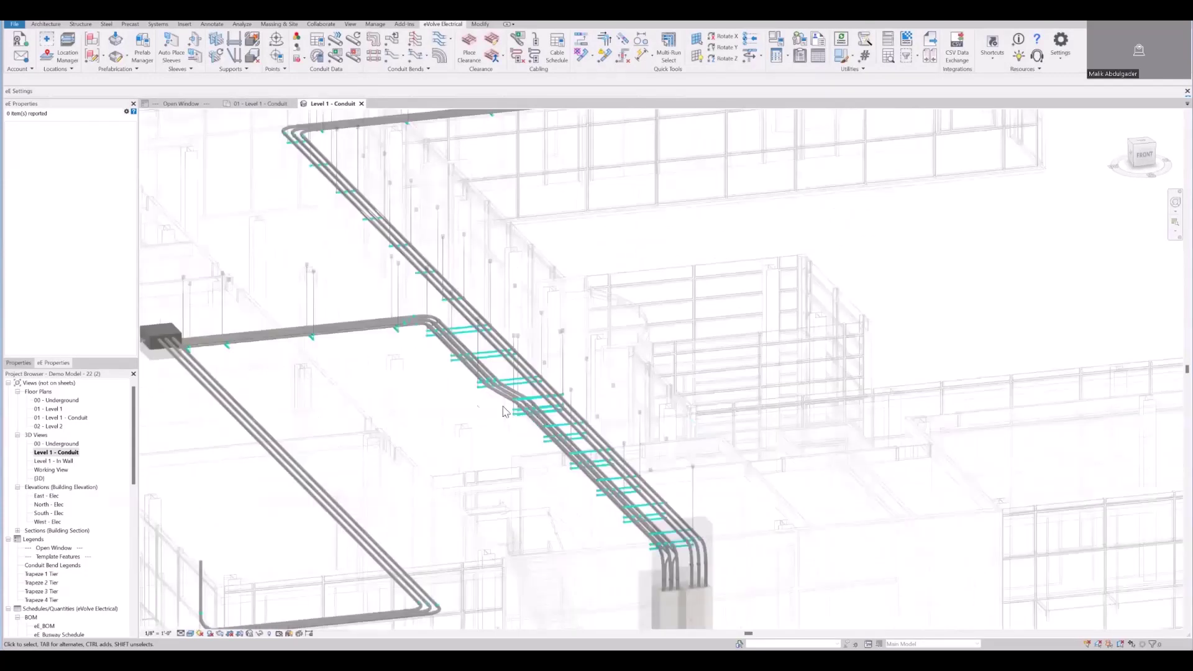
scroll(468, 413, up, 3)
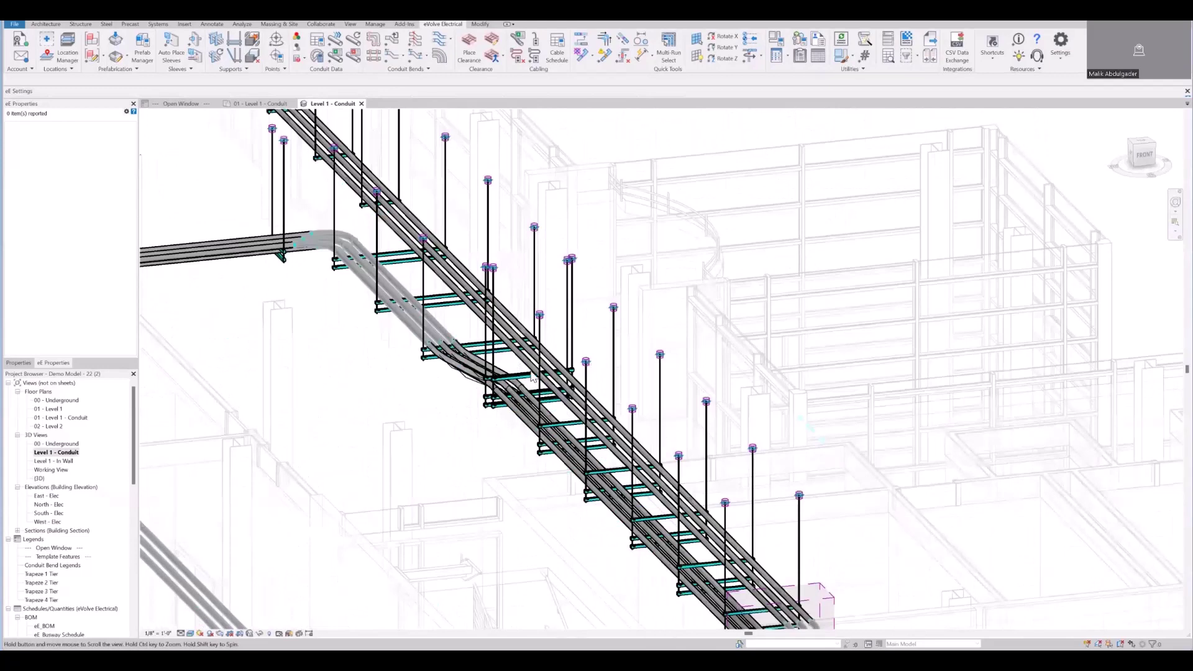
scroll(555, 421, up, 2)
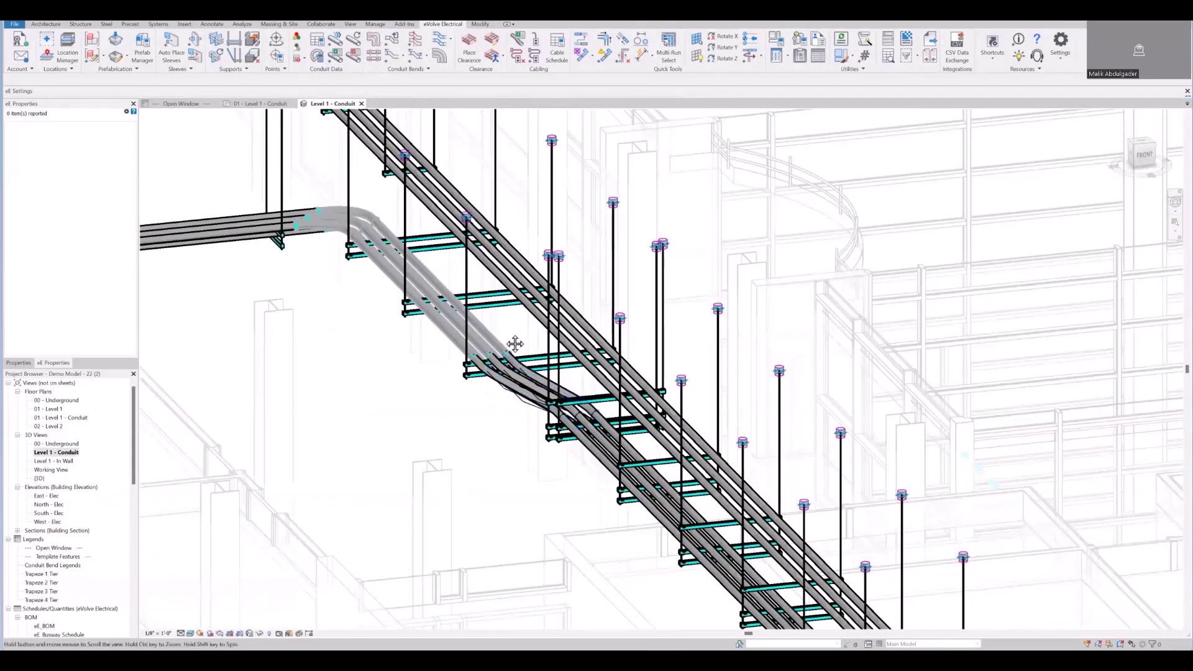
scroll(511, 341, up, 2)
middle_drag(529, 352, 550, 353)
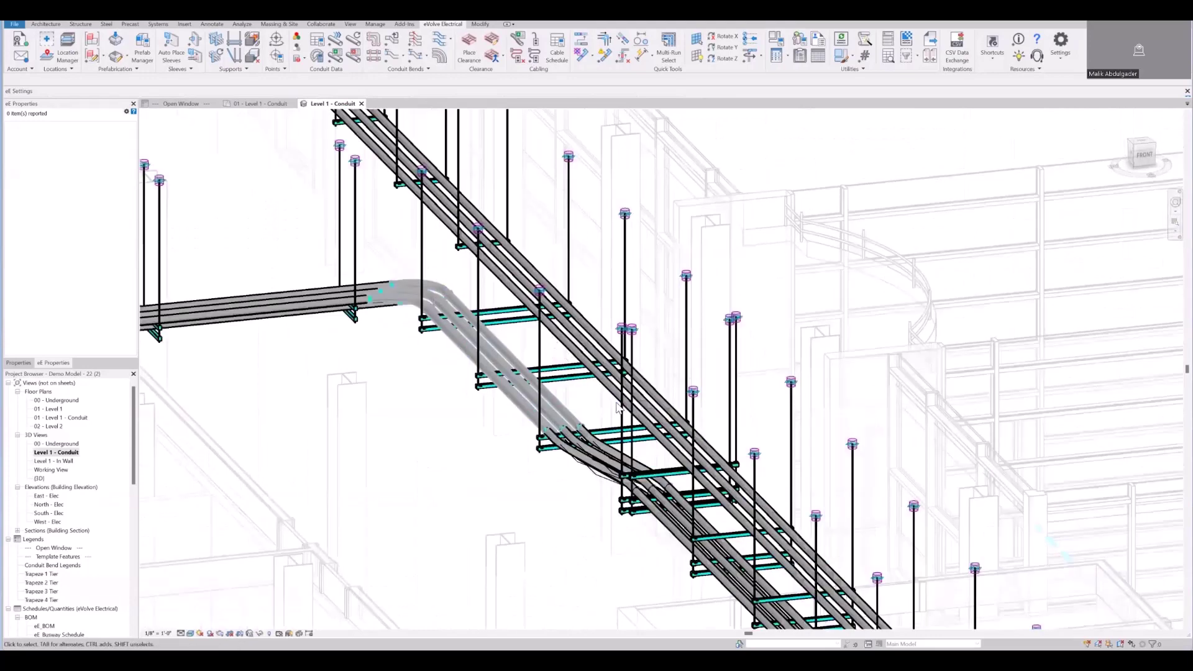
scroll(581, 411, up, 2)
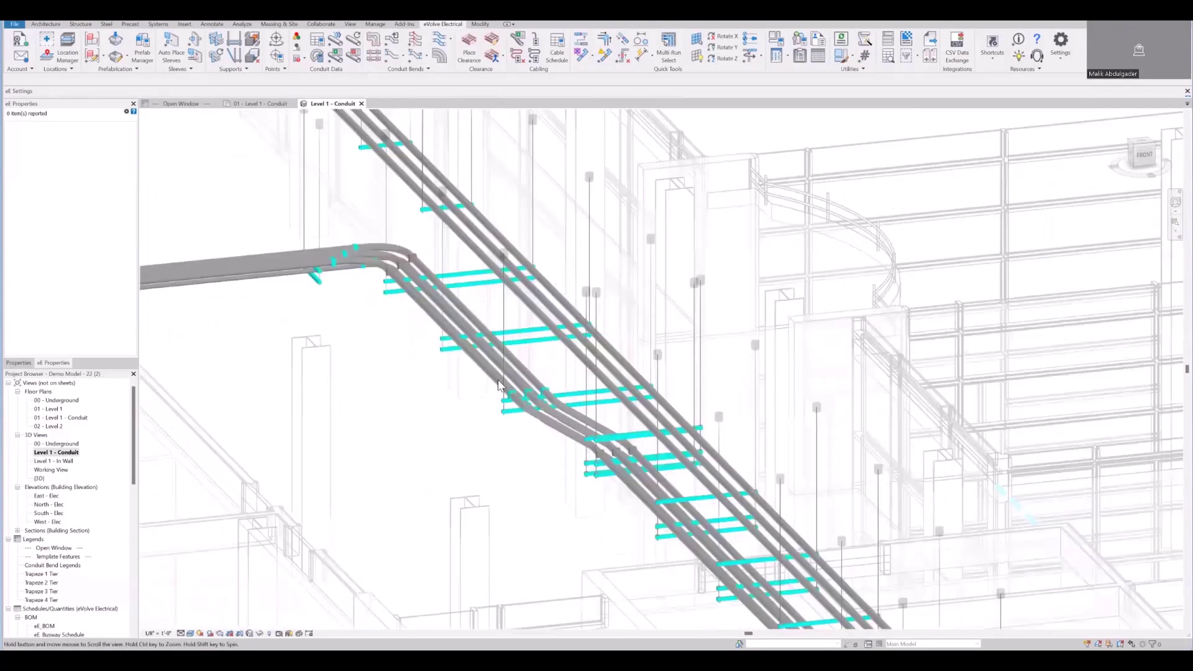
scroll(437, 362, down, 3)
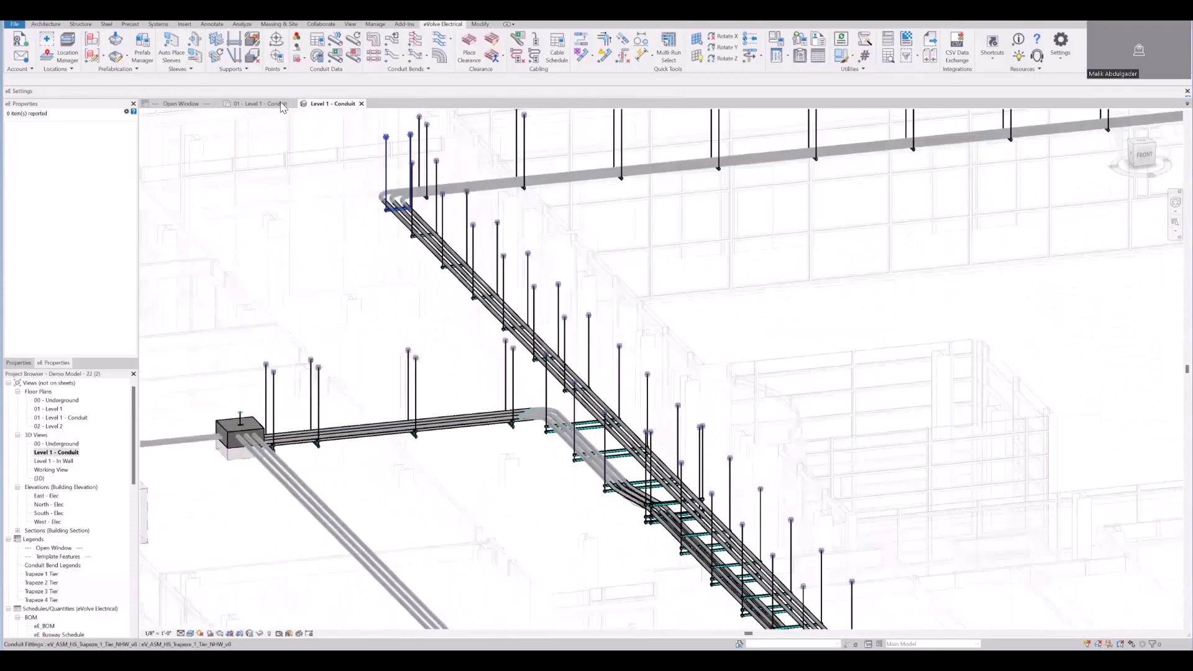
Step: Run Clash Detection on the hanger rods at the default 0" tolerance
click(252, 41)
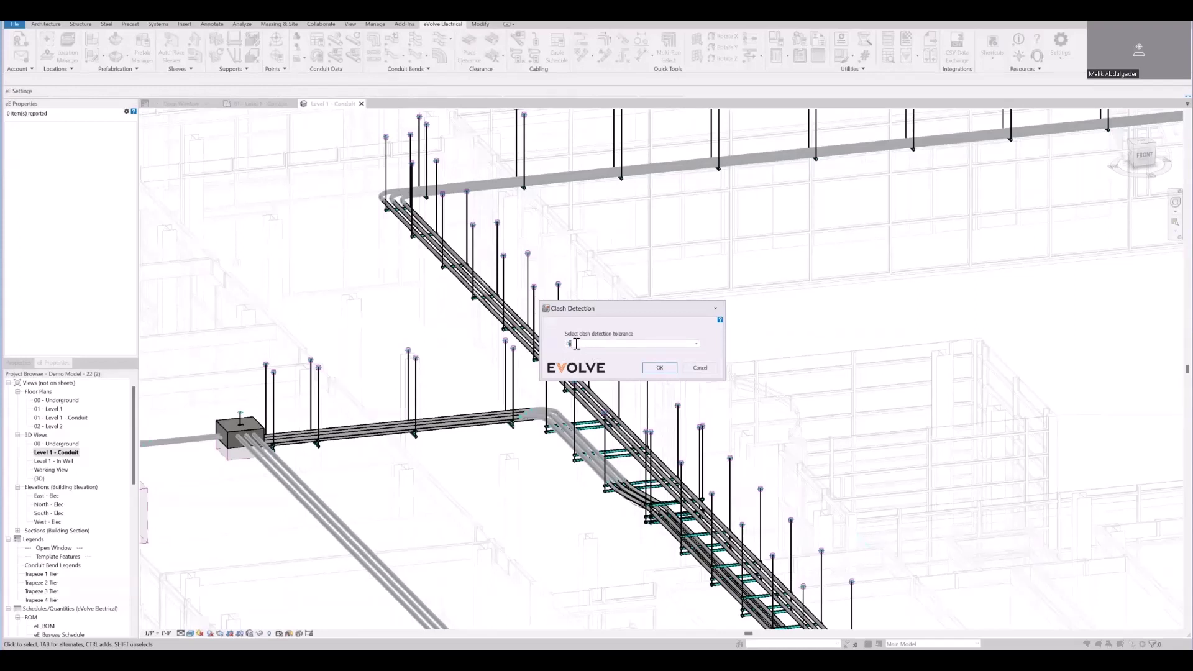
click(659, 368)
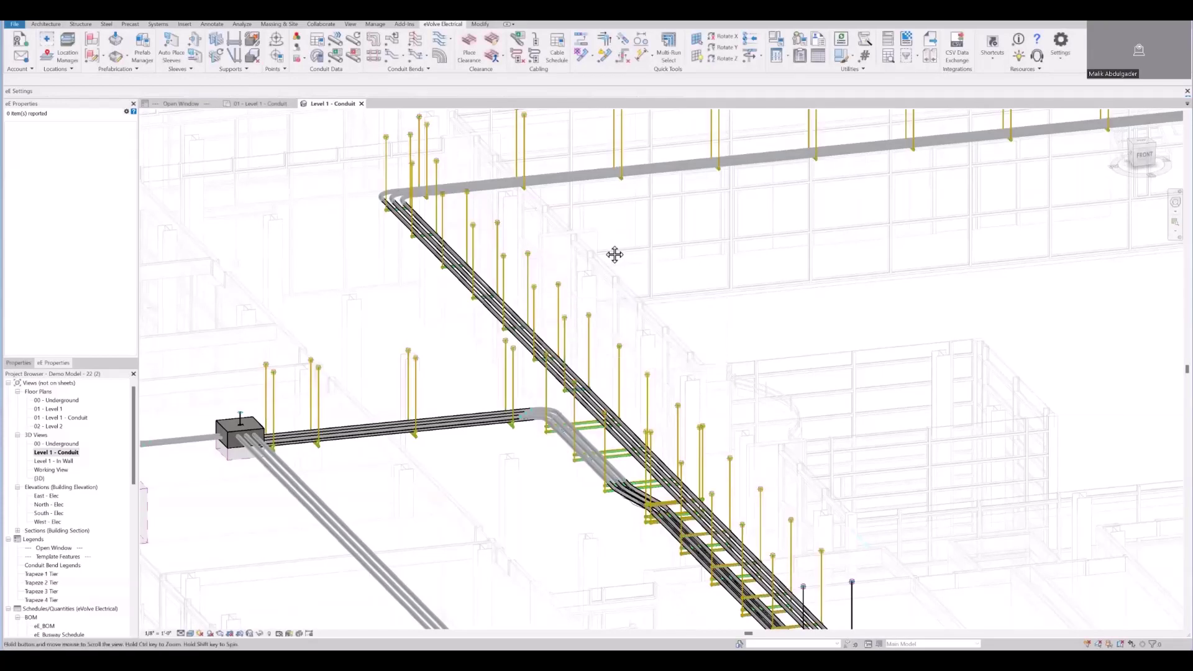
middle_drag(602, 245, 651, 264)
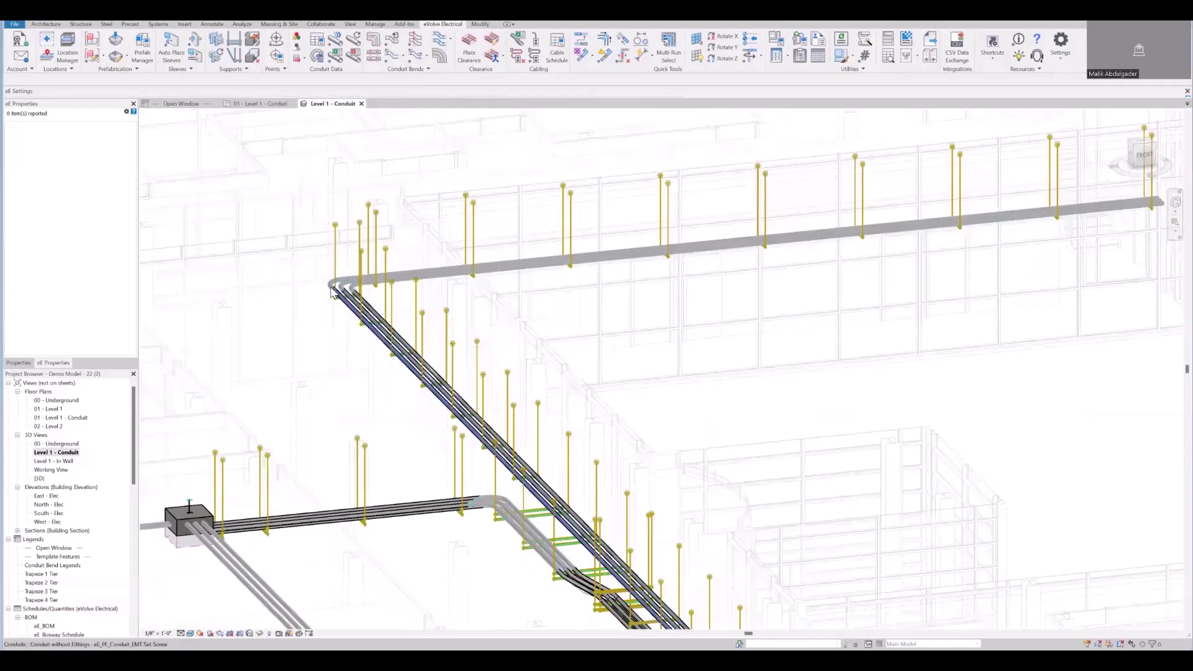
middle_drag(352, 312, 382, 320)
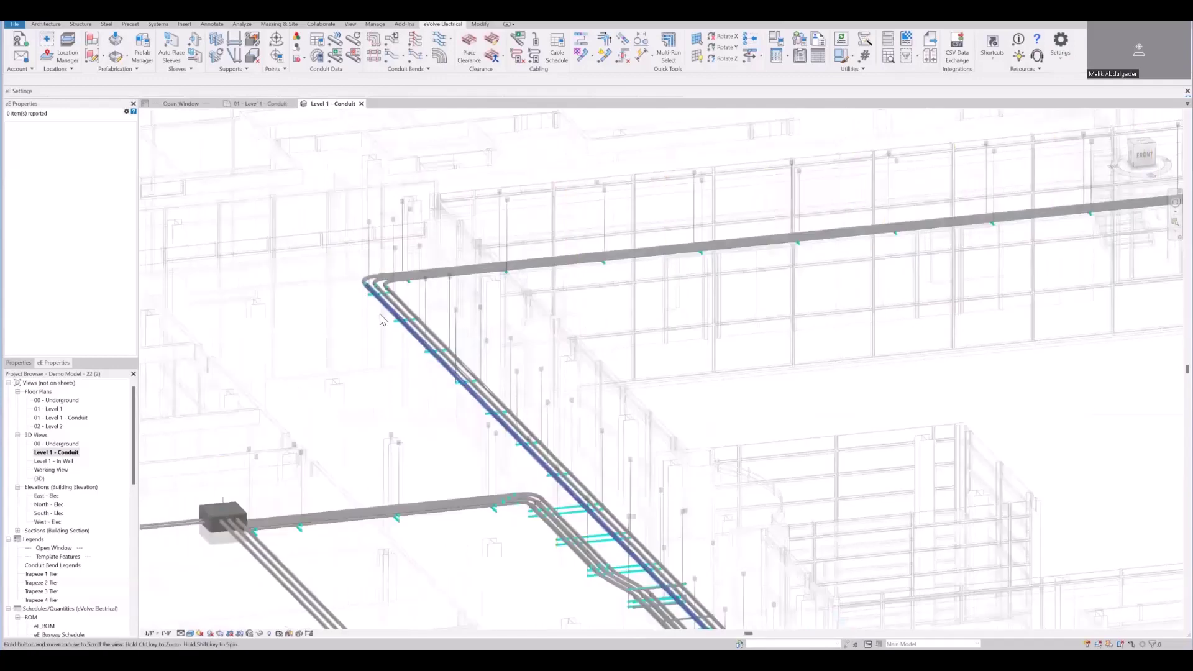
Step: Clear the clash colouring from all hangers and zoom out to check them
click(255, 58)
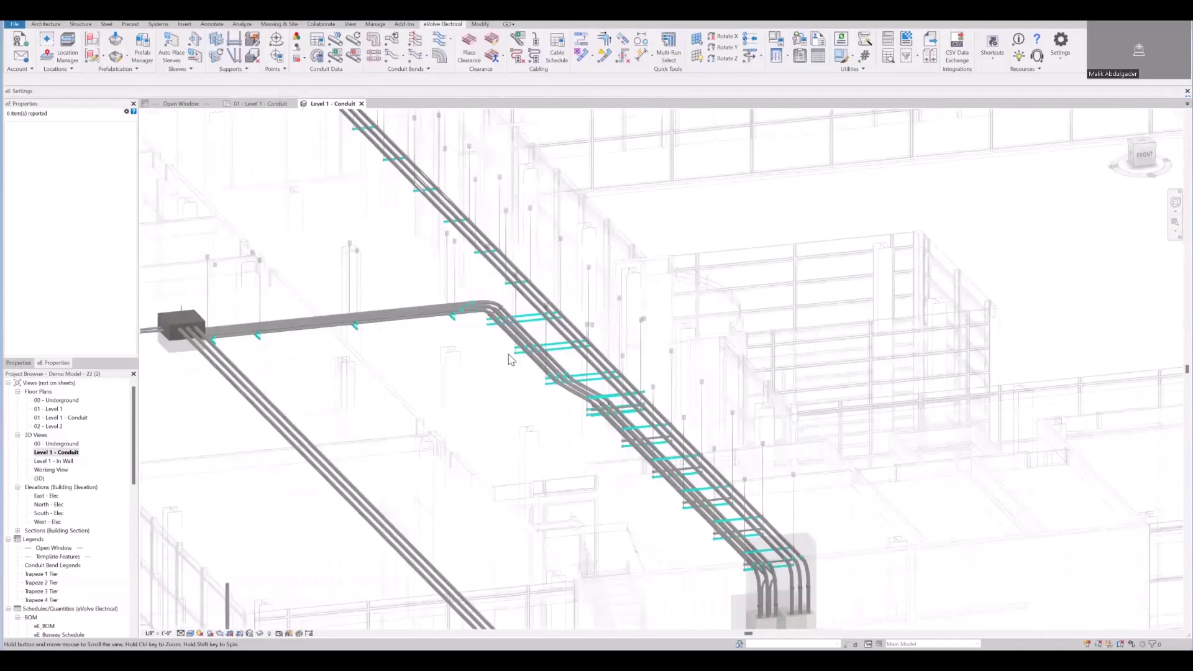
scroll(511, 359, down, 2)
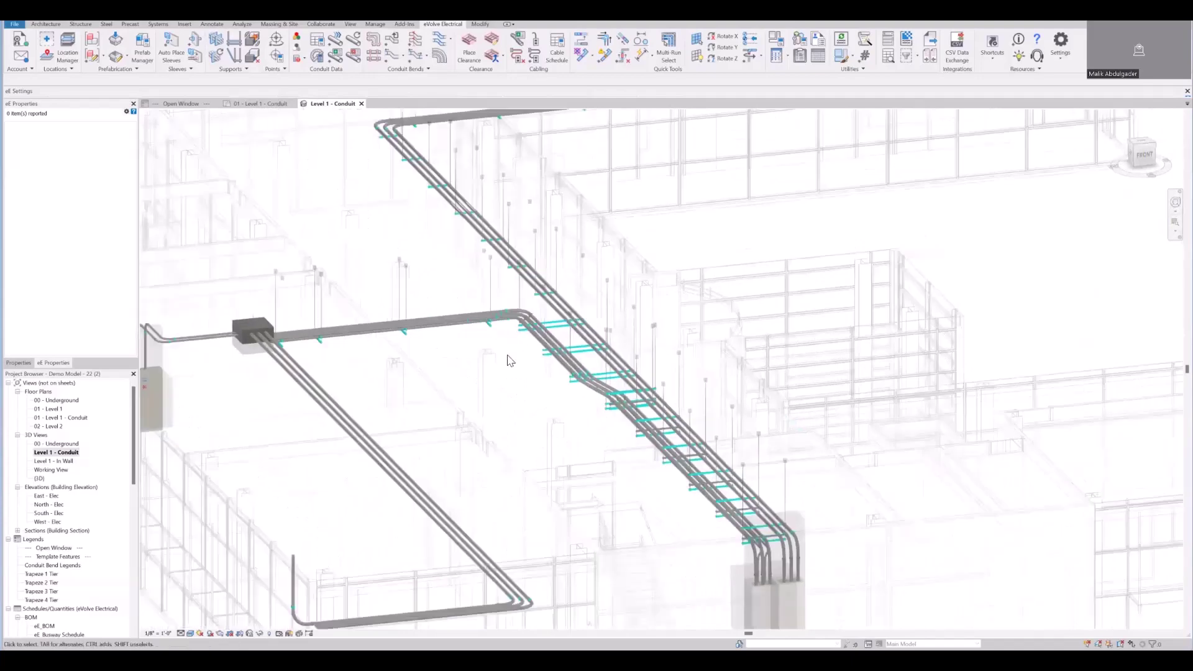